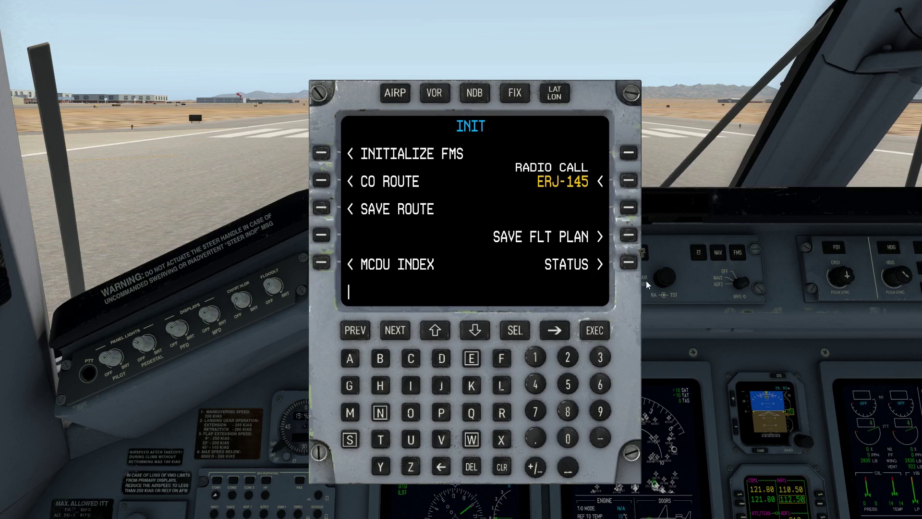
Check the FMS STATUS page, return via INIT to the MCDU index, and open the DEPARTURE page
click(629, 263)
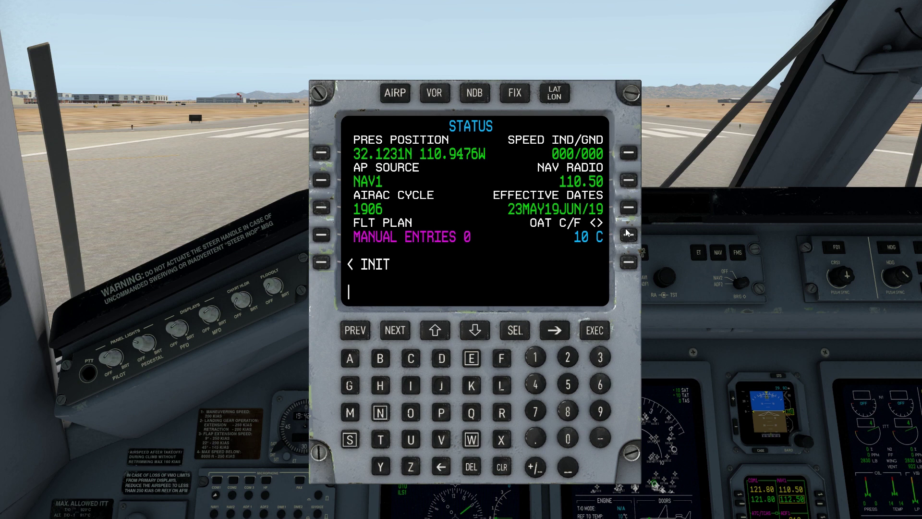
click(322, 263)
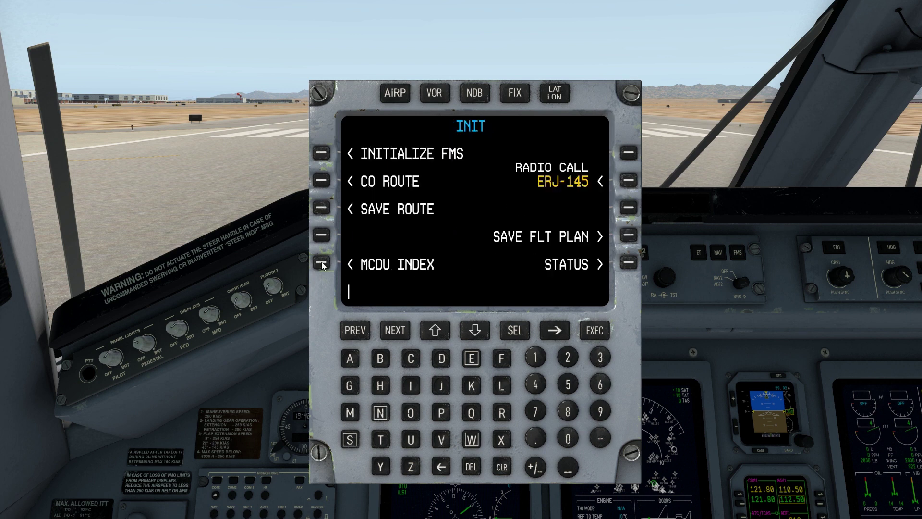
click(322, 263)
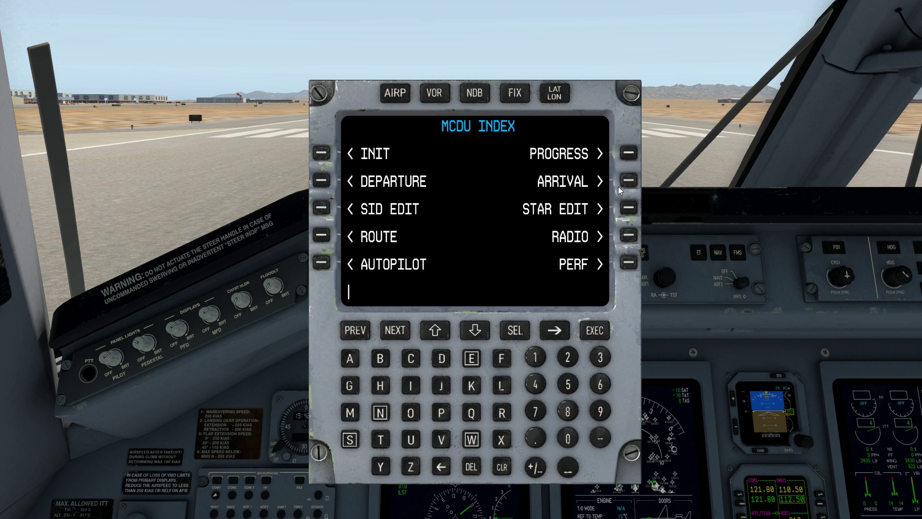
click(322, 180)
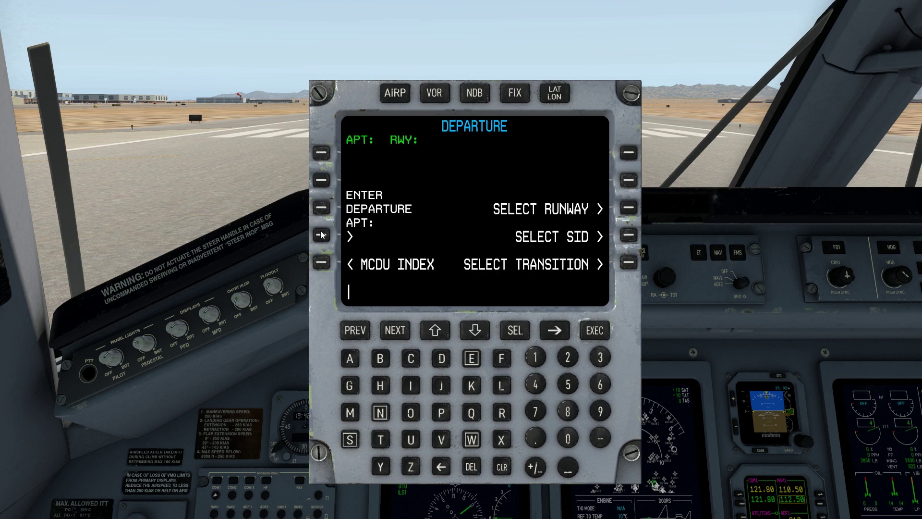
click(322, 262)
click(627, 181)
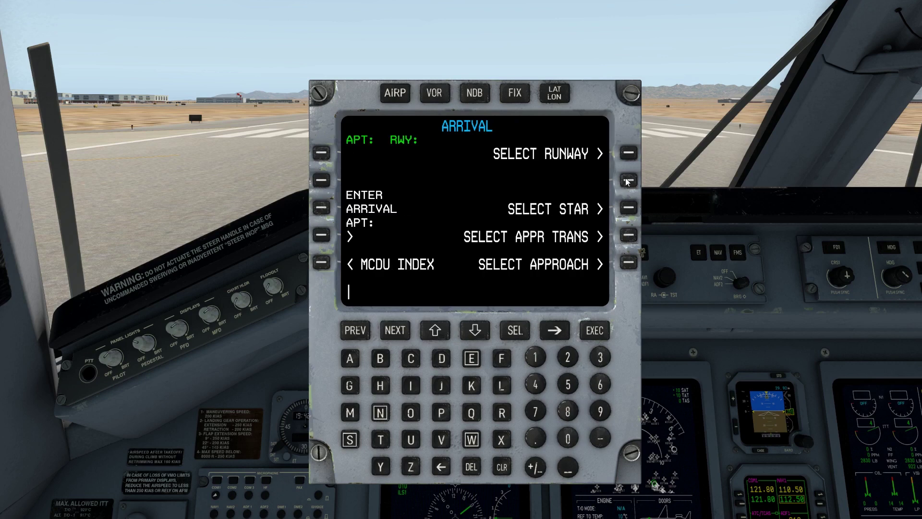
click(322, 263)
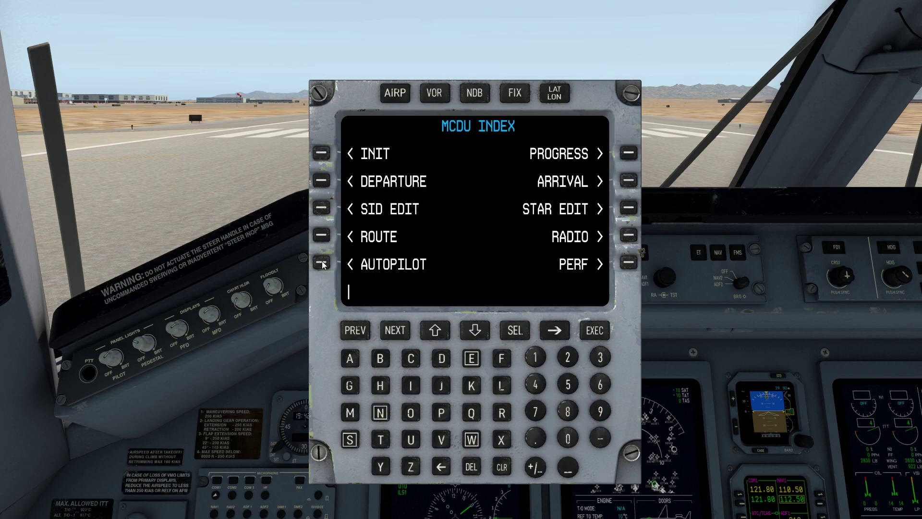
click(321, 208)
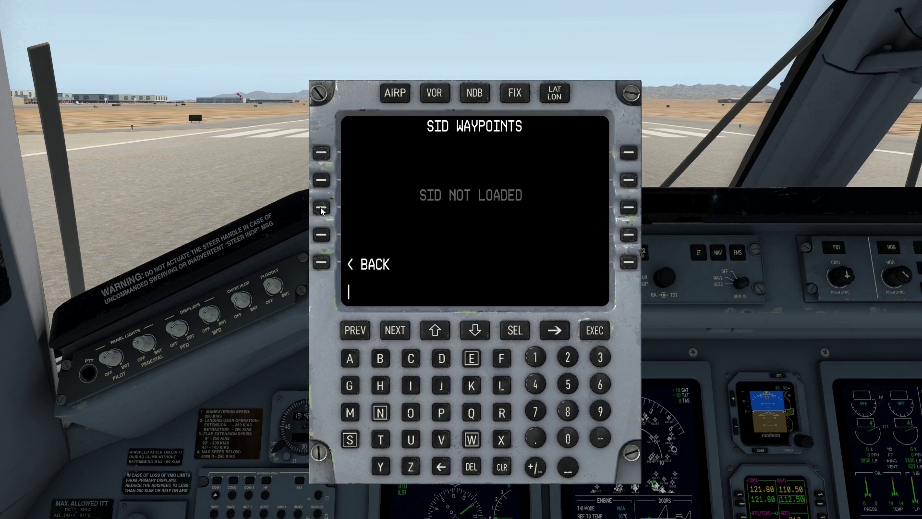
click(321, 263)
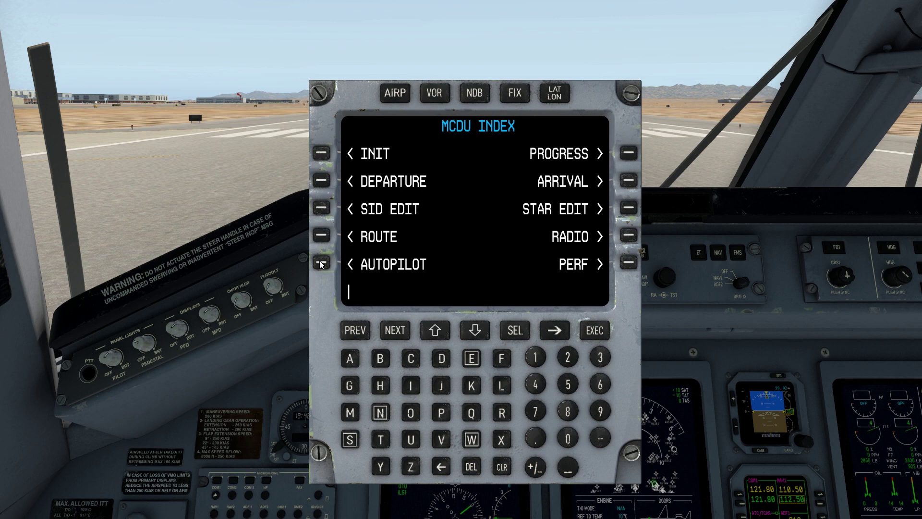
View the ROUTE and AUTOPILOT pages via the MCDU index, then open PROGRESS 1
click(323, 235)
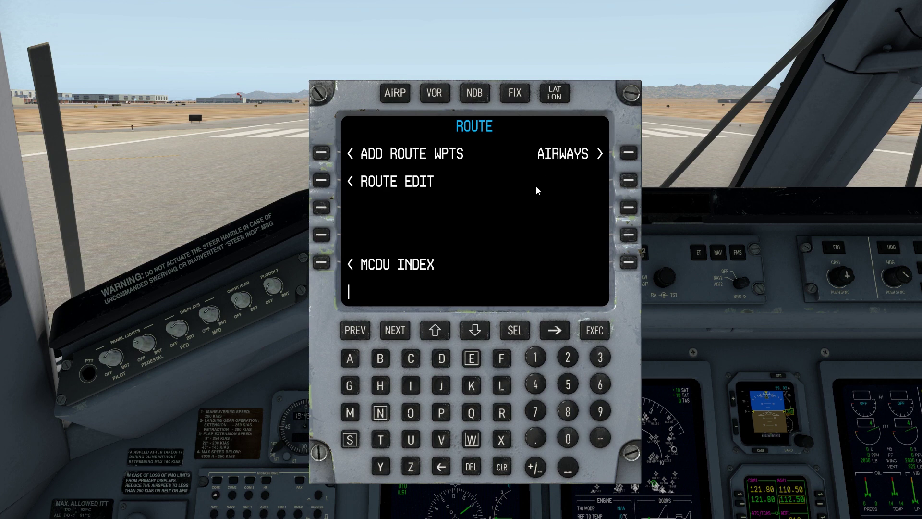
click(322, 262)
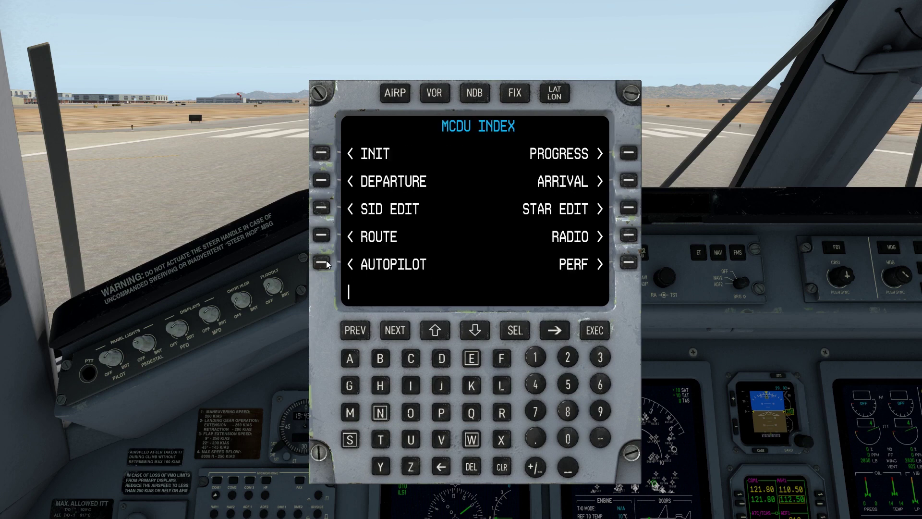
click(323, 263)
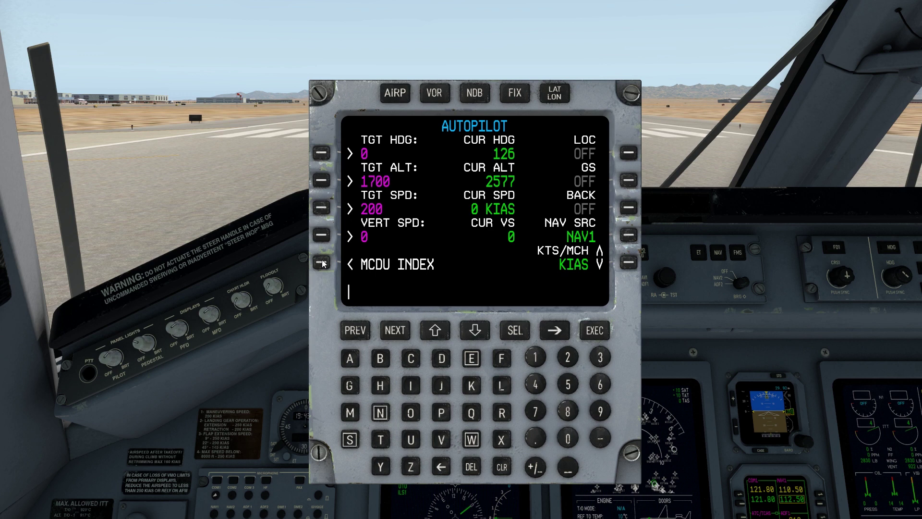
click(322, 262)
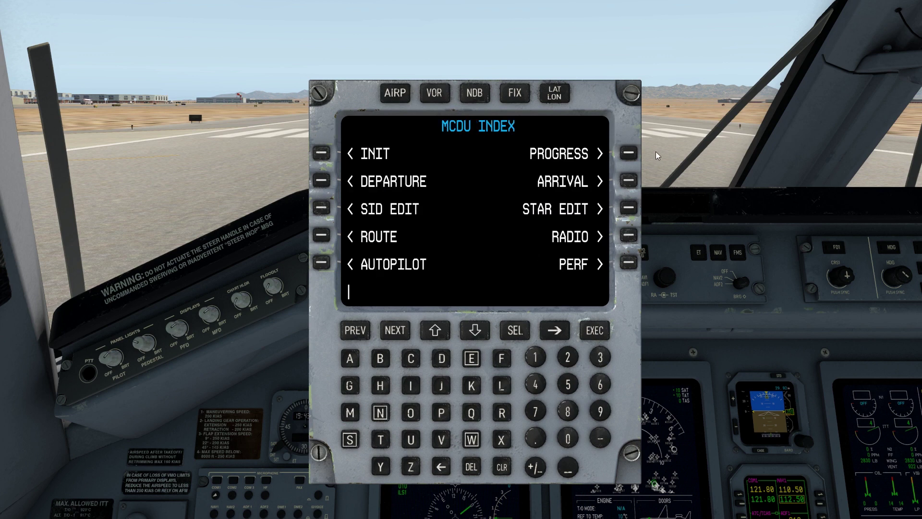
click(624, 153)
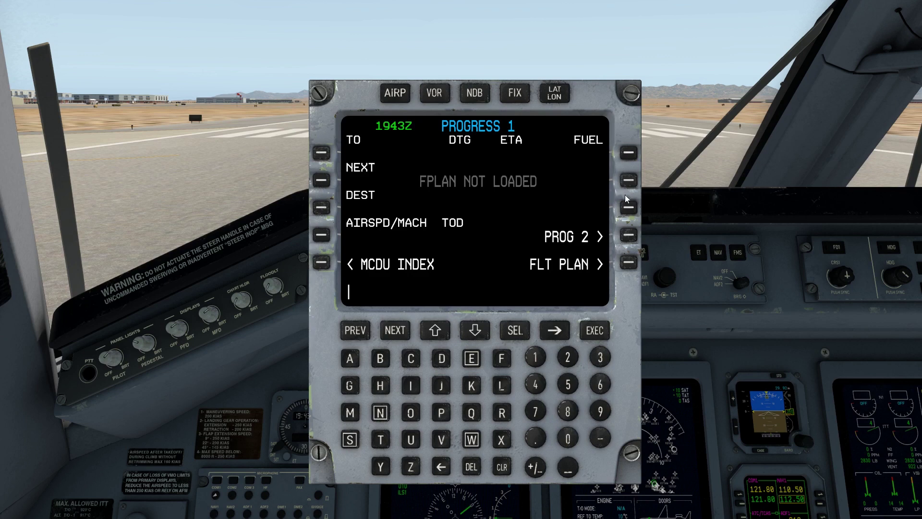
Check PROGRESS 2 and the flight plan waypoints, then open RADIO 1 from the MCDU index
click(628, 230)
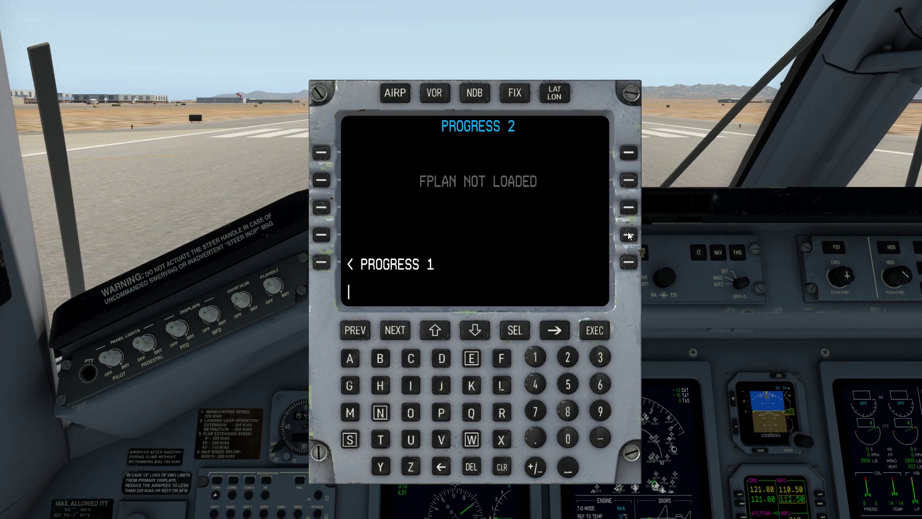
click(322, 262)
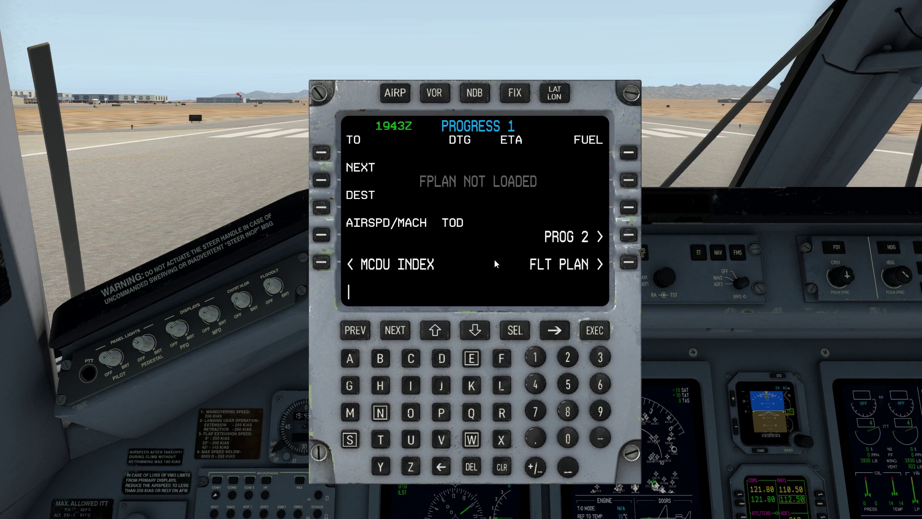
click(629, 263)
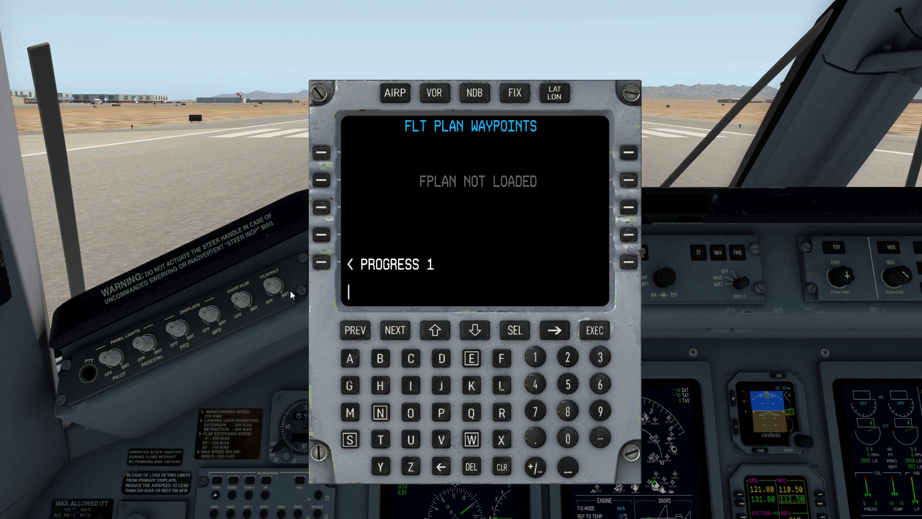
click(323, 263)
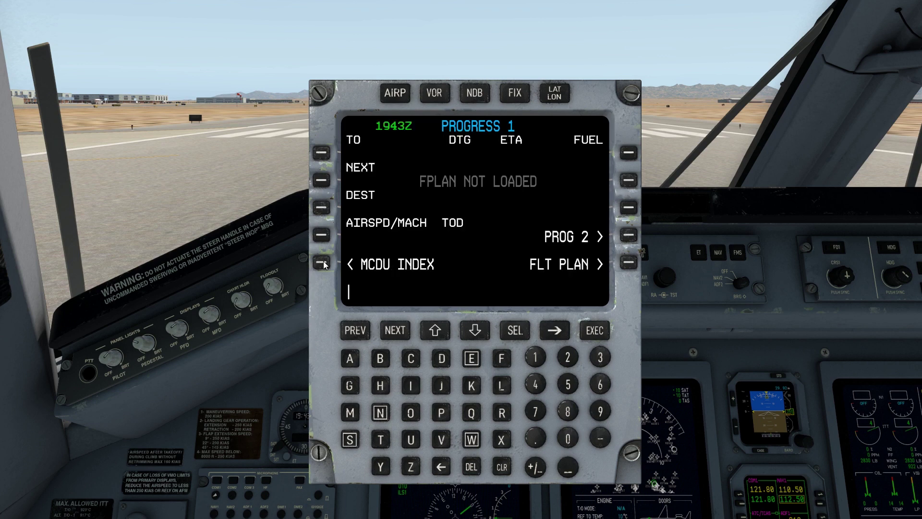
click(323, 263)
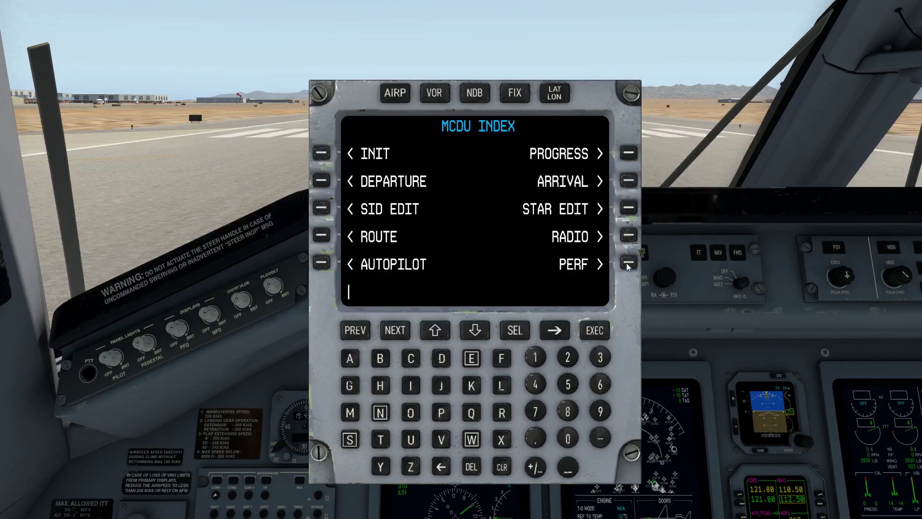
click(629, 236)
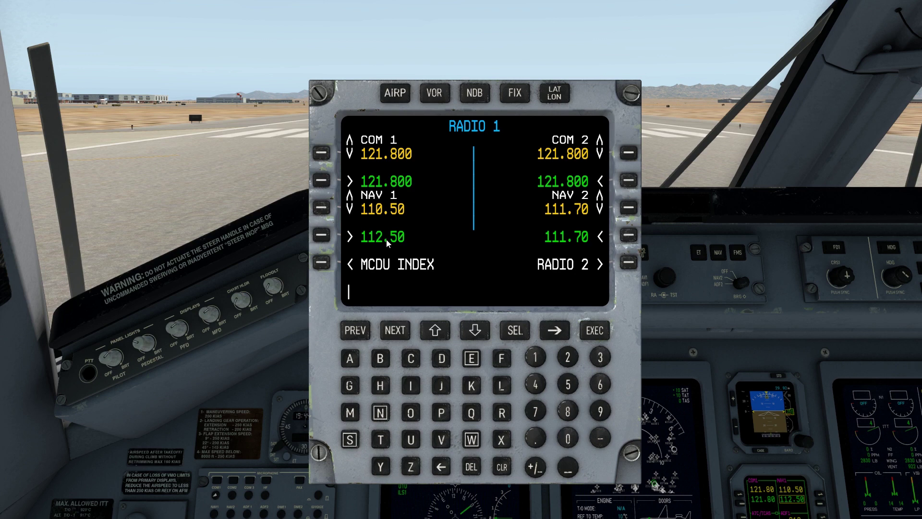
View RADIO 2 (ADF 210, transponder 1200), then return to the MCDU index
click(629, 263)
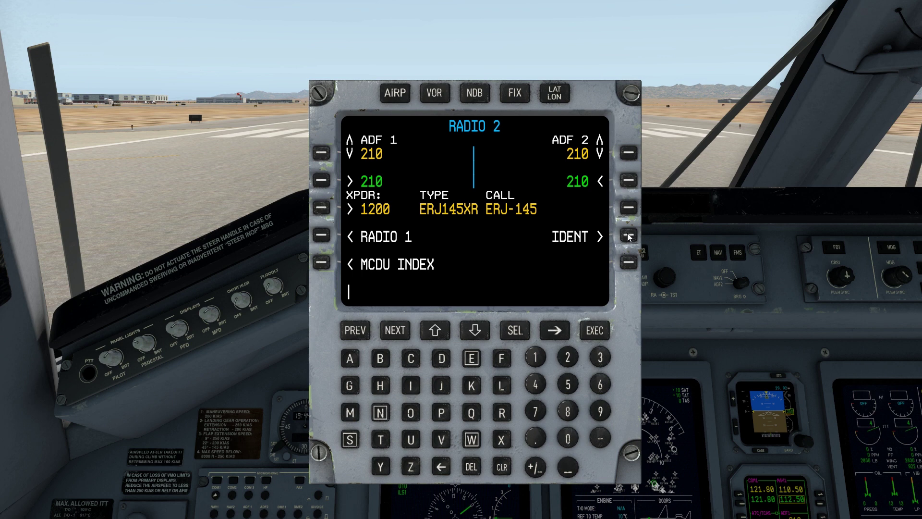
click(325, 264)
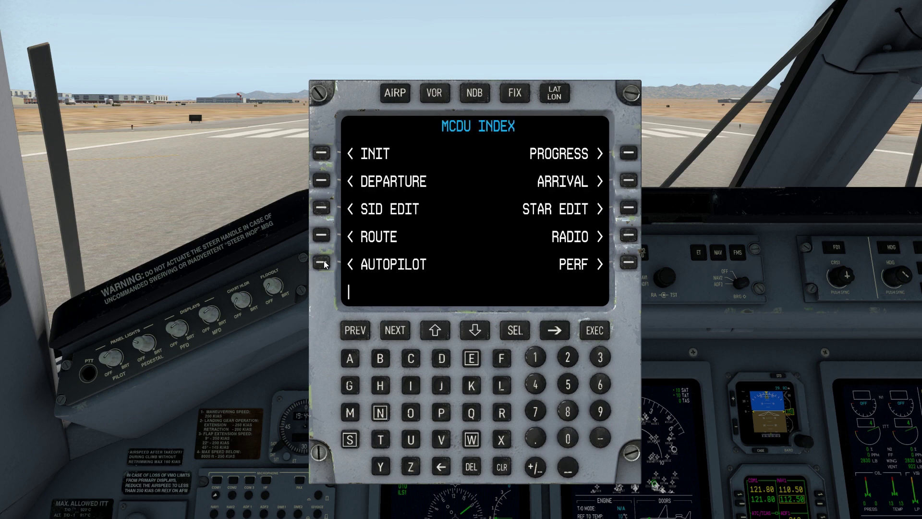
View the AUTOPILOT page, then open PERF: TAKEOFF 1/3 showing V1 130, VR 130, V2 140
click(324, 261)
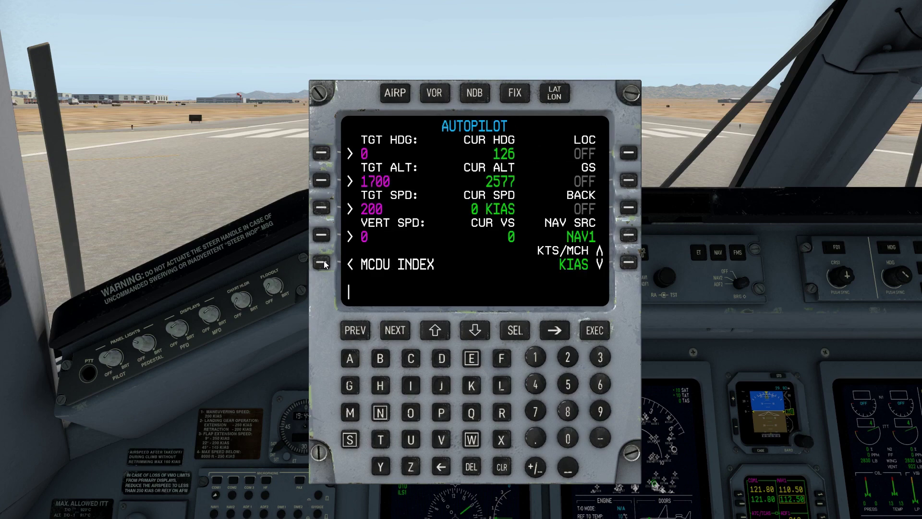
click(324, 262)
click(629, 262)
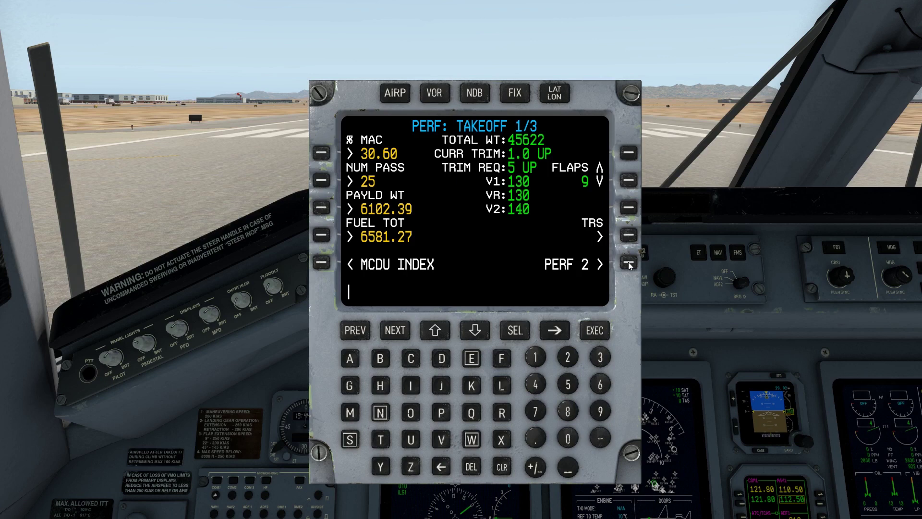
Cycle takeoff flaps between 9 and 22, leave them at 9, and open THRUST RATING SELECT
click(629, 181)
click(630, 181)
click(629, 180)
click(630, 181)
click(629, 234)
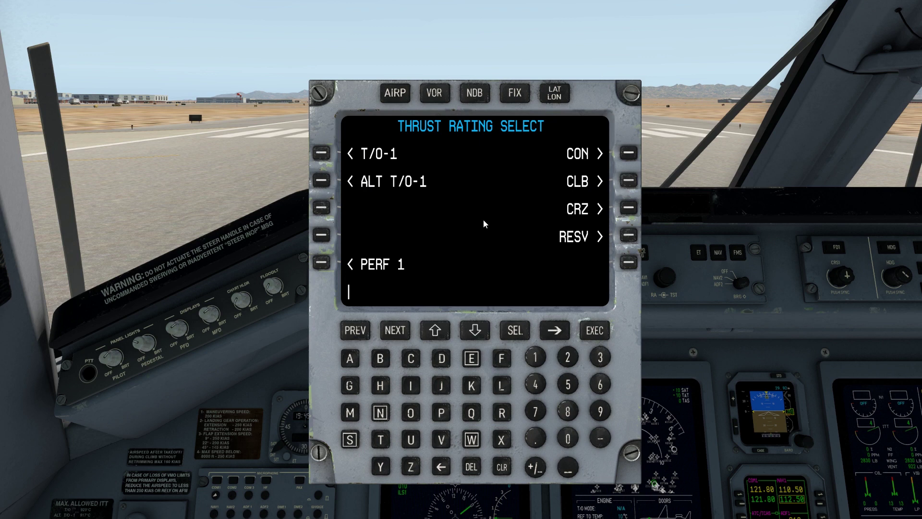
Move the MCDU window left, look down at the throttle pedestal, and return to PERF 1
drag(483, 219, 297, 188)
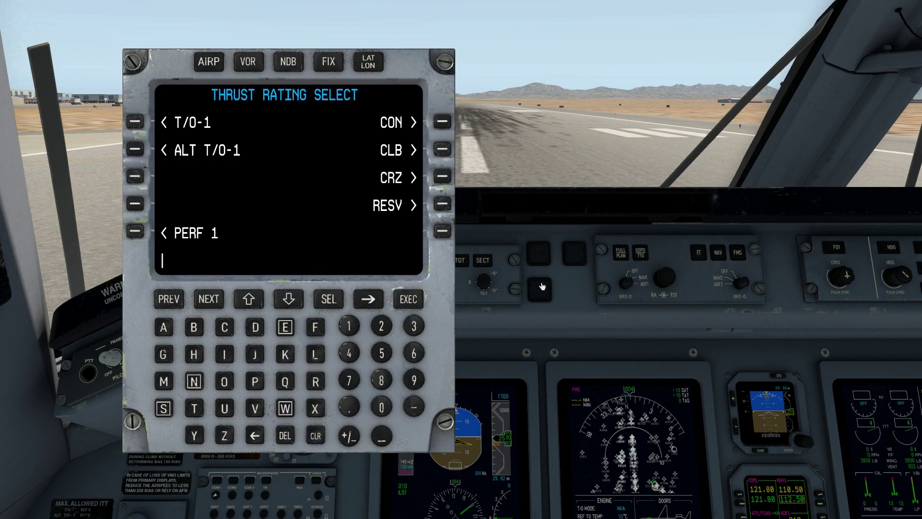
key(KP_2)
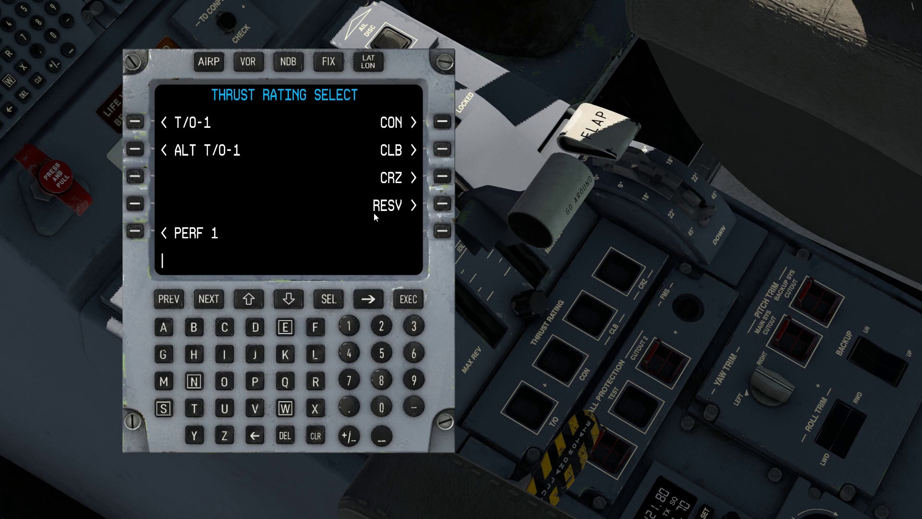
click(134, 231)
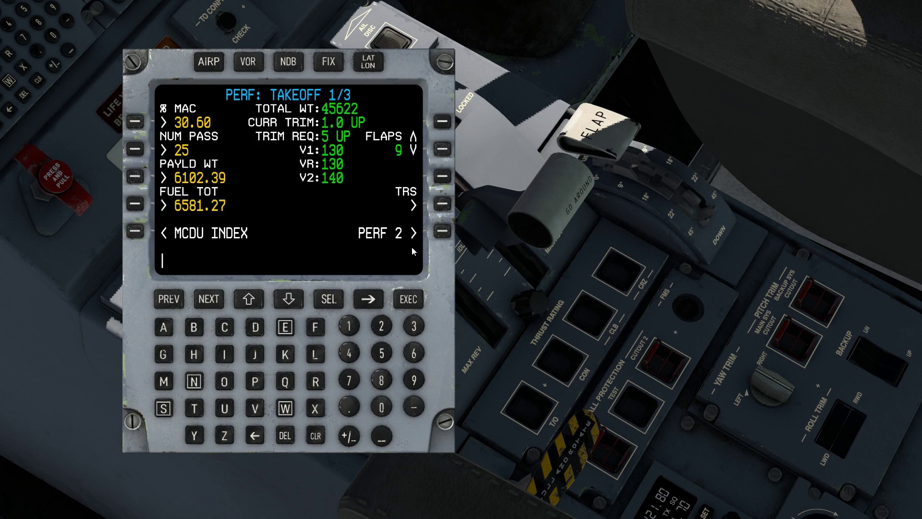
Go through PERF: CRUISE 2/3 to PERF: APPROACH/3, cycling weight units and leaving them at LBS
click(443, 231)
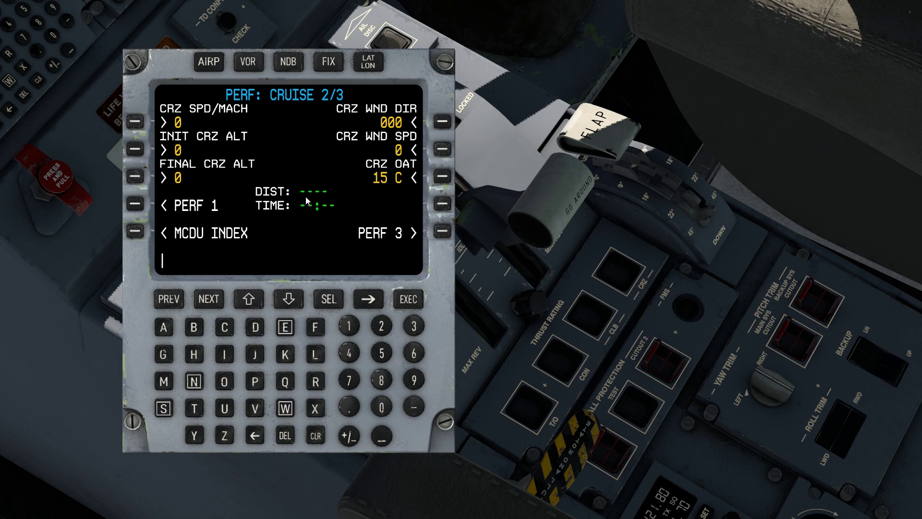
click(442, 231)
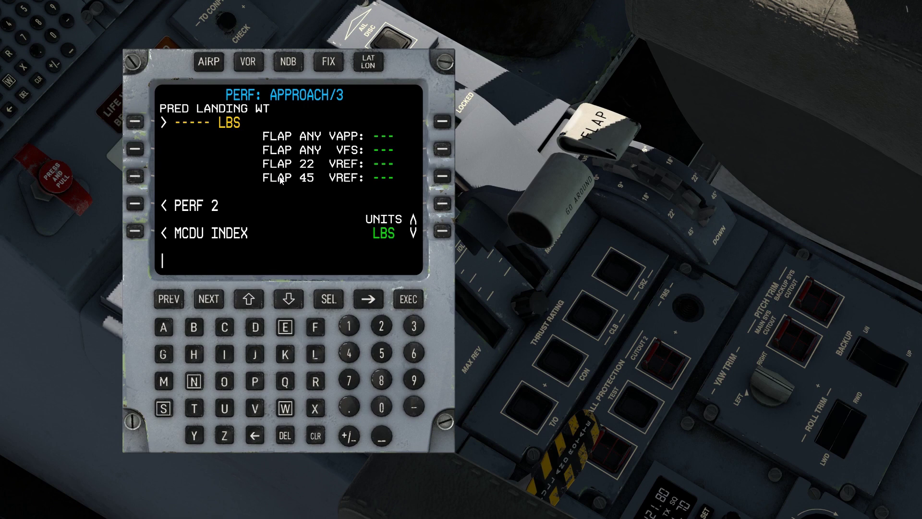
click(443, 232)
click(443, 232)
click(442, 232)
click(443, 232)
click(443, 232)
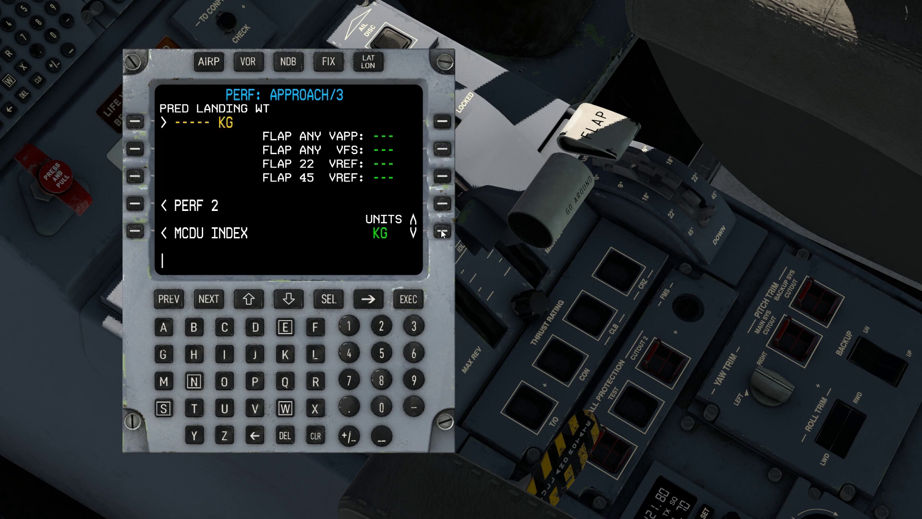
click(443, 232)
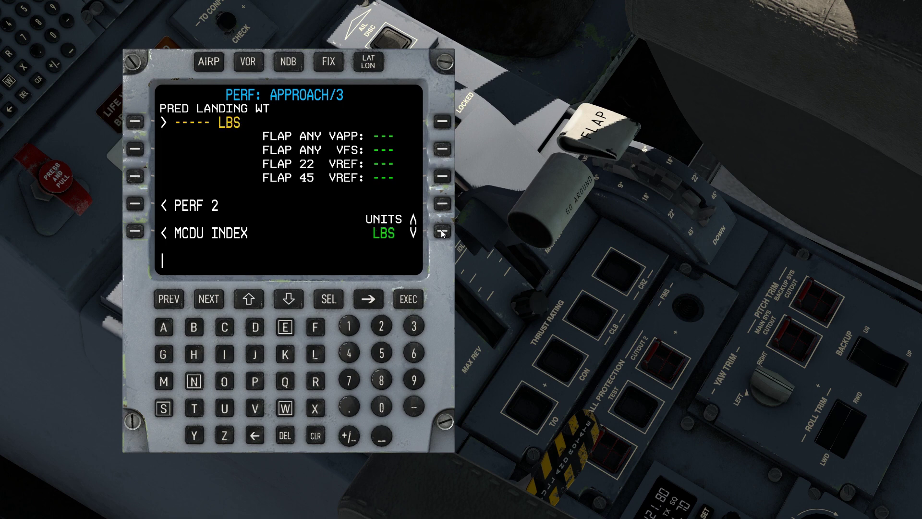